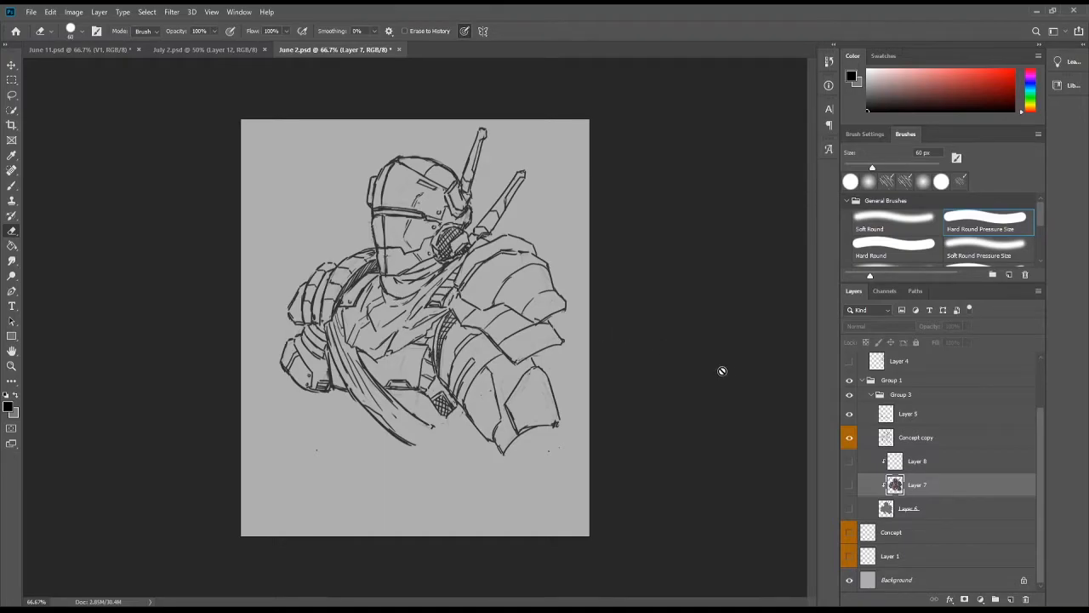
# Show Layer 6 and Layer 7 so the grey base and the painted colours appear beneath the line art.
pyautogui.click(850, 511)
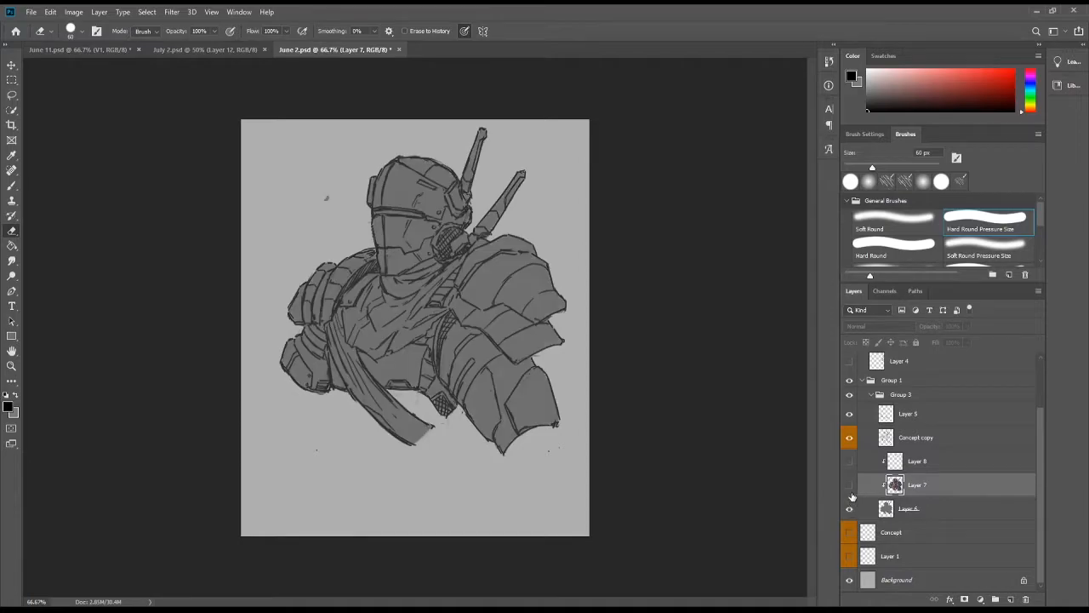
pyautogui.click(851, 494)
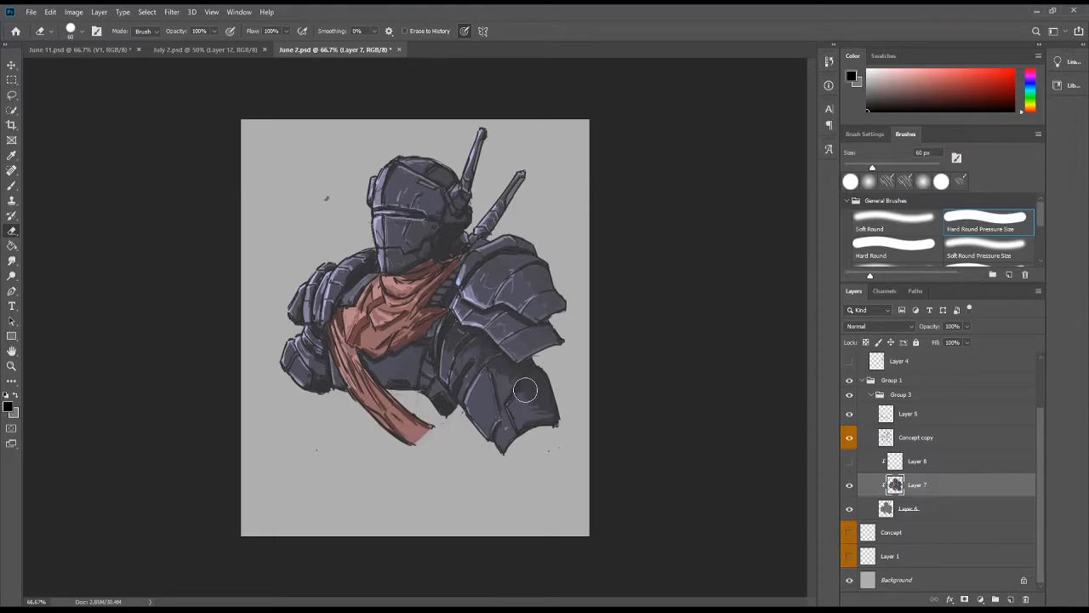
pyautogui.scroll(3, 911, 442)
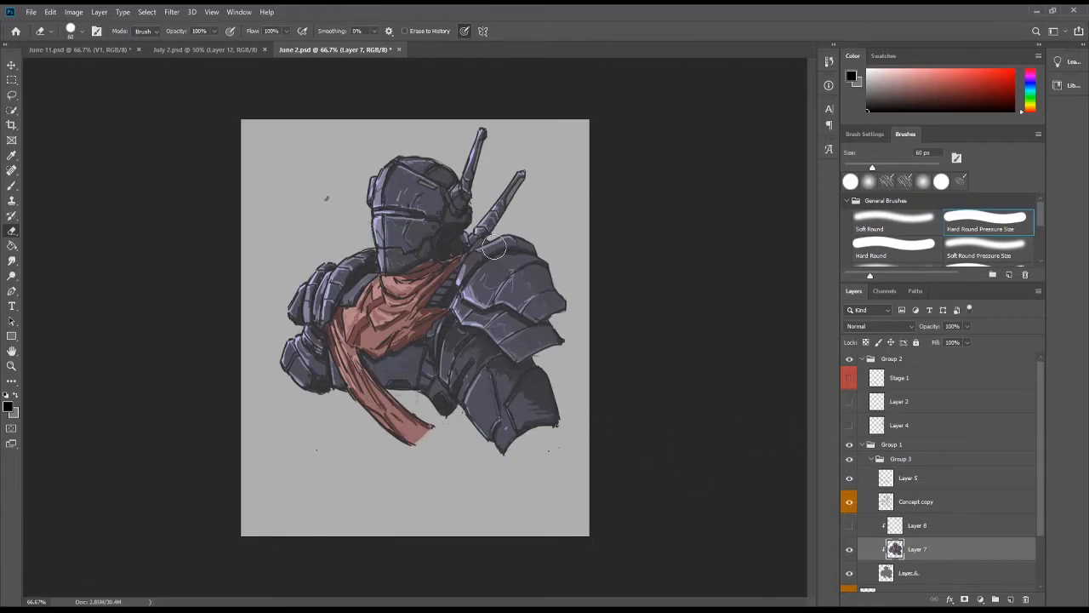
# Examine the painted scarf, shoulder armour and helmet up close and as a whole, and close June 2.psd.
pyautogui.scroll(2, 427, 315)
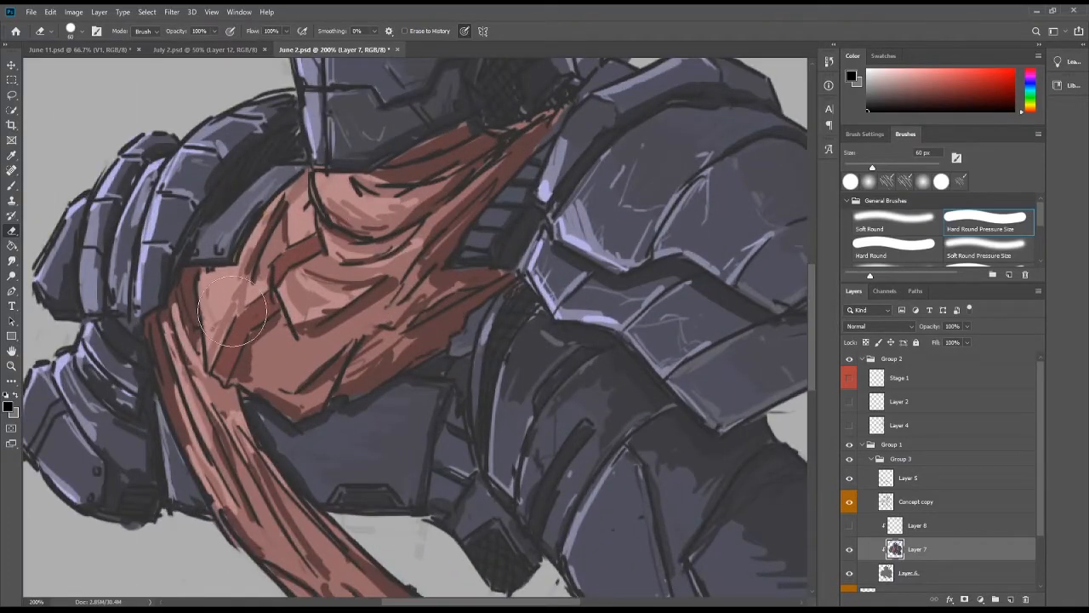
pyautogui.moveTo(574, 428); pyautogui.dragTo(528, 397)
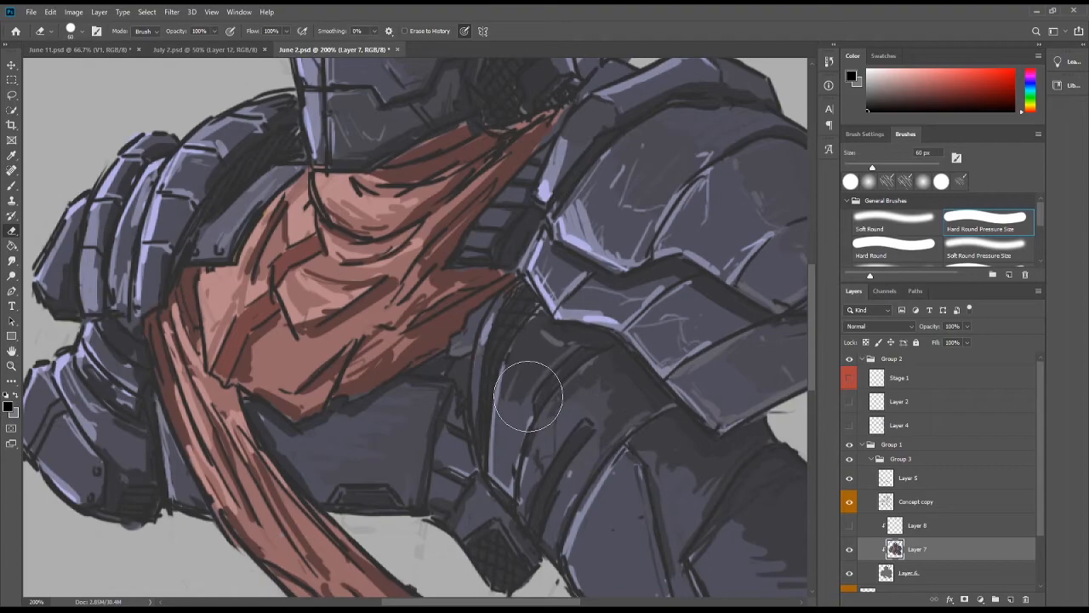
pyautogui.press('b')
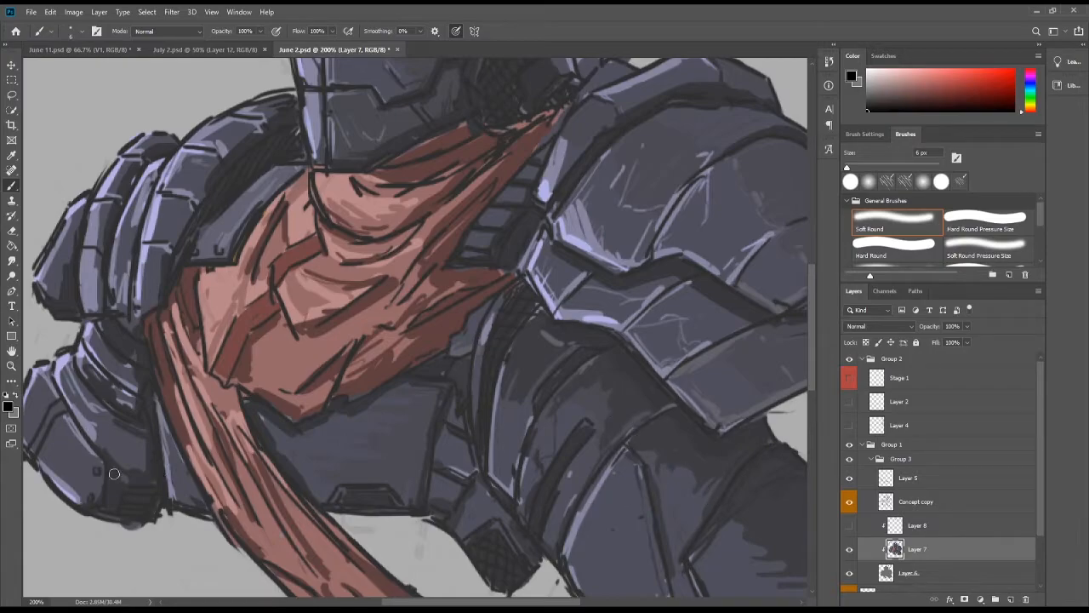
pyautogui.scroll(2, 432, 233)
pyautogui.scroll(6, 431, 233)
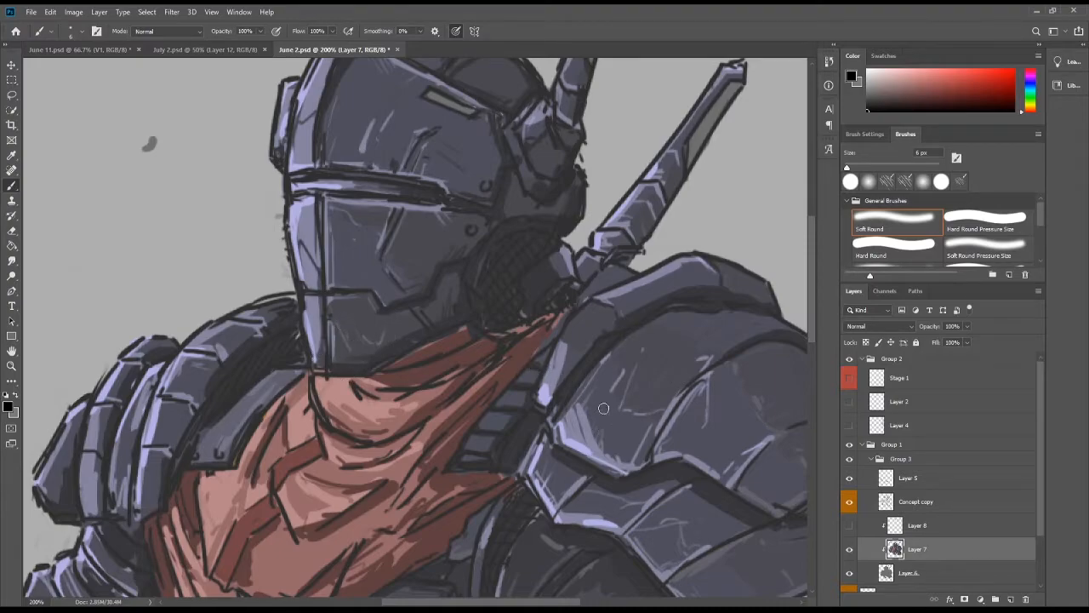
pyautogui.scroll(-1, 811, 324)
pyautogui.moveTo(811, 321)
pyautogui.mouseDown()
pyautogui.moveTo(816, 369)
pyautogui.moveTo(810, 298)
pyautogui.moveTo(812, 312)
pyautogui.mouseUp()
pyautogui.hotkey('ctrl', '-')
pyautogui.hotkey('ctrl', '-')
pyautogui.hotkey('ctrl', '-')
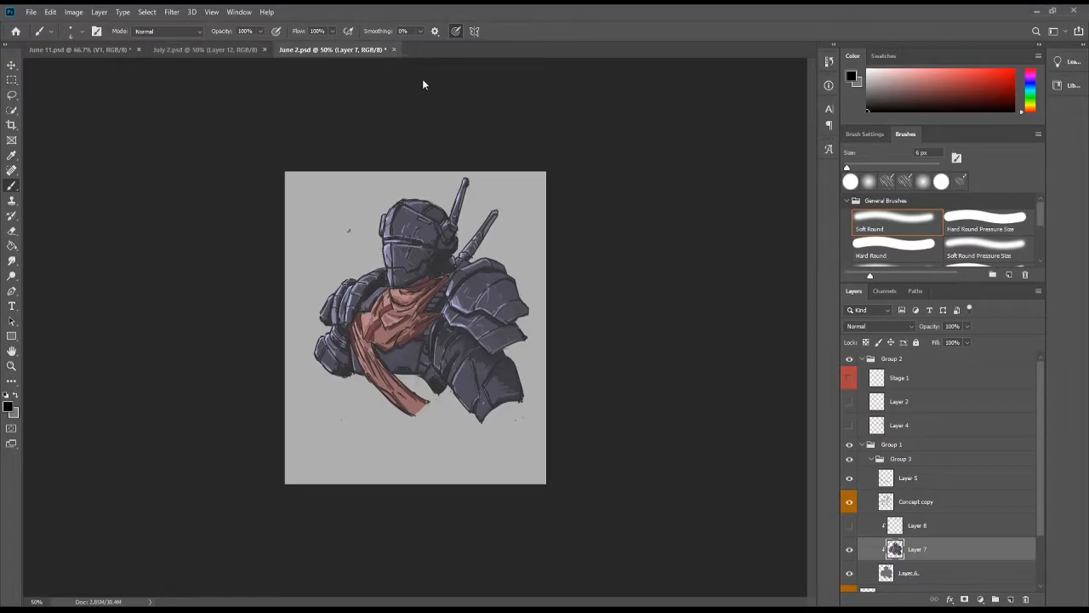
pyautogui.hotkey('ctrl', 'w')
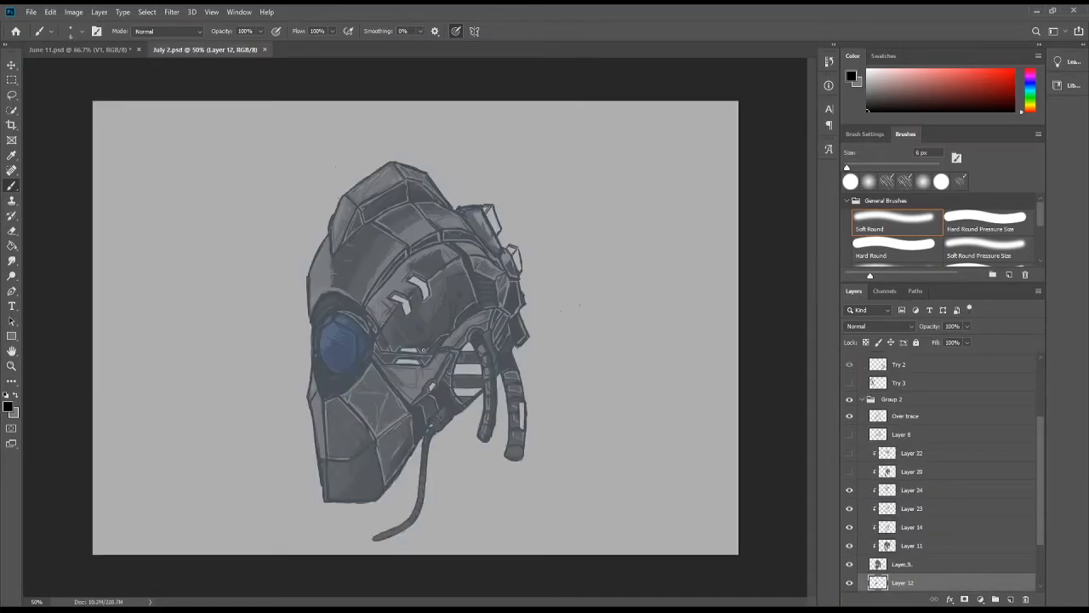
# Flip the July 2.psd helmet canvas horizontally to check the mirrored drawing, look through its layers, and flip it back.
pyautogui.hotkey('ctrl', '+')
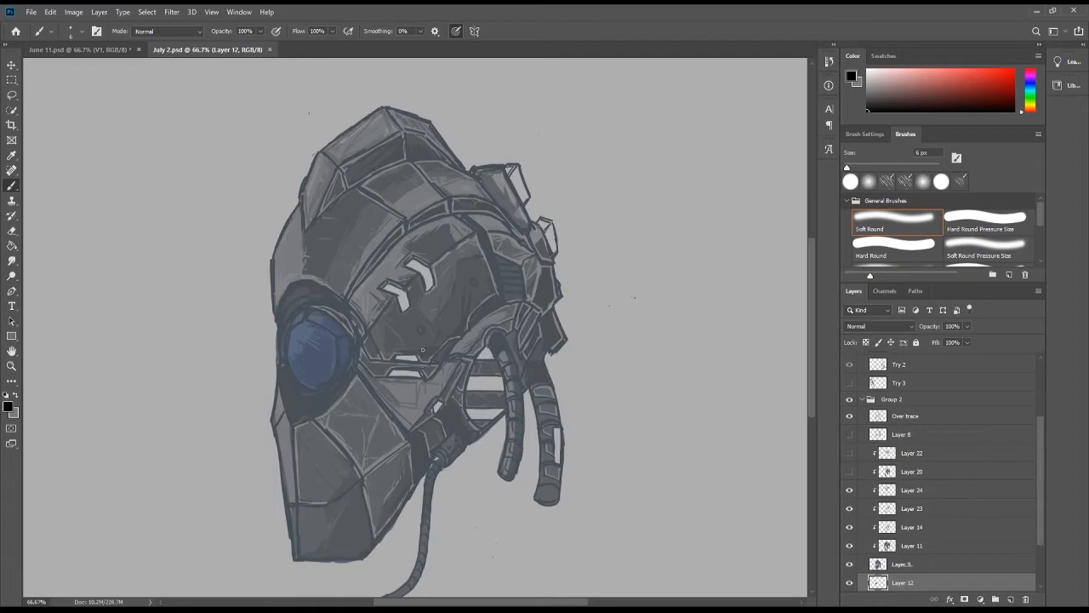
pyautogui.hotkey('ctrl', 'shift', 'h')
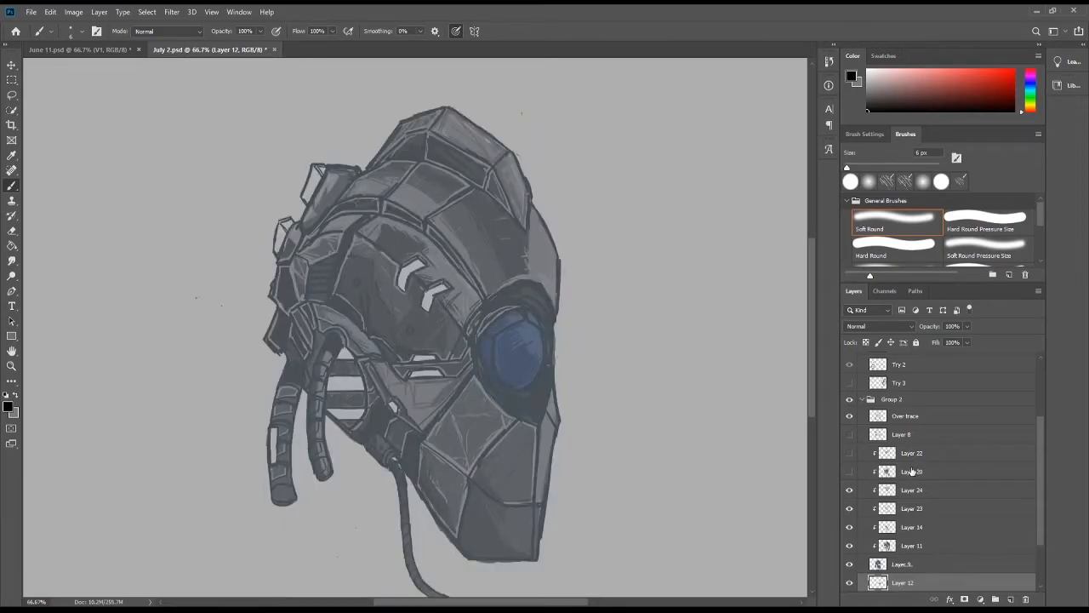
pyautogui.scroll(-3, 918, 470)
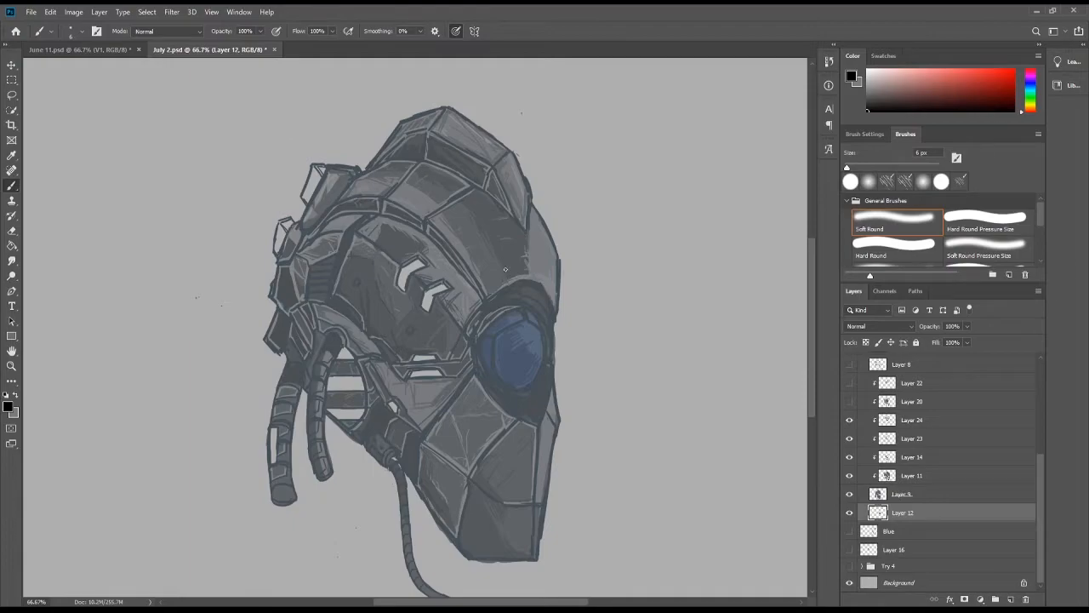
pyautogui.hotkey('ctrl', 'shift', 'h')
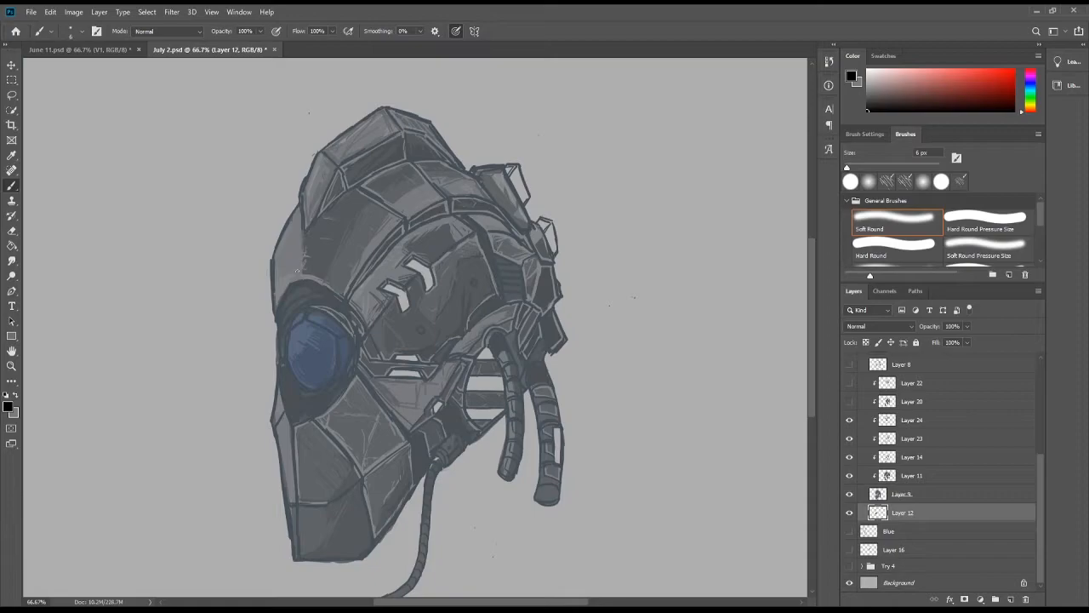
pyautogui.scroll(5, 940, 470)
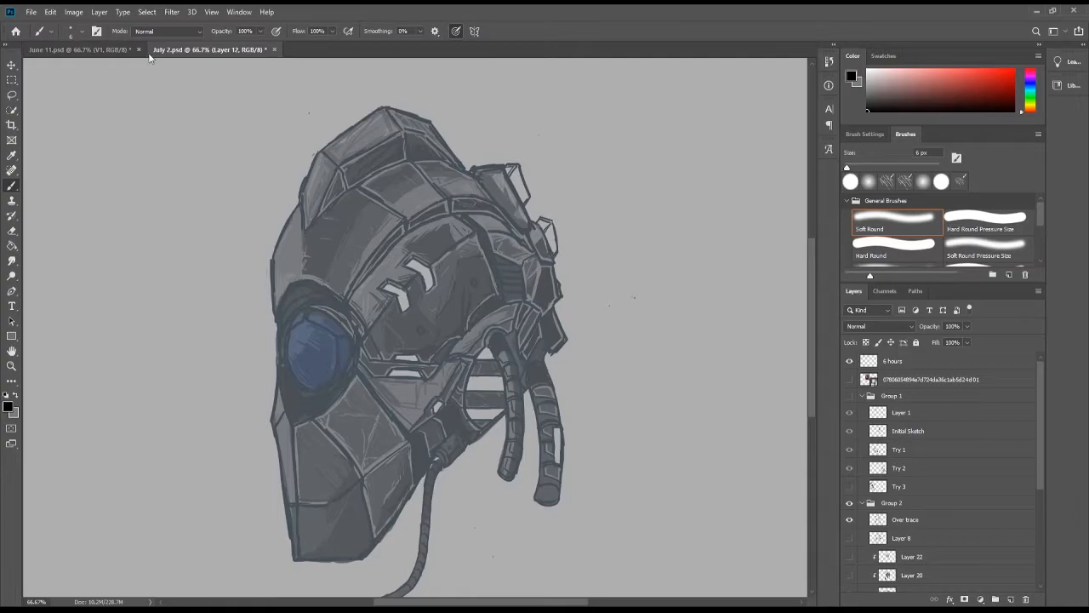
# Switch to June 11.psd and view the V1 and V2 character groups one at a time, hiding each again.
pyautogui.click(81, 49)
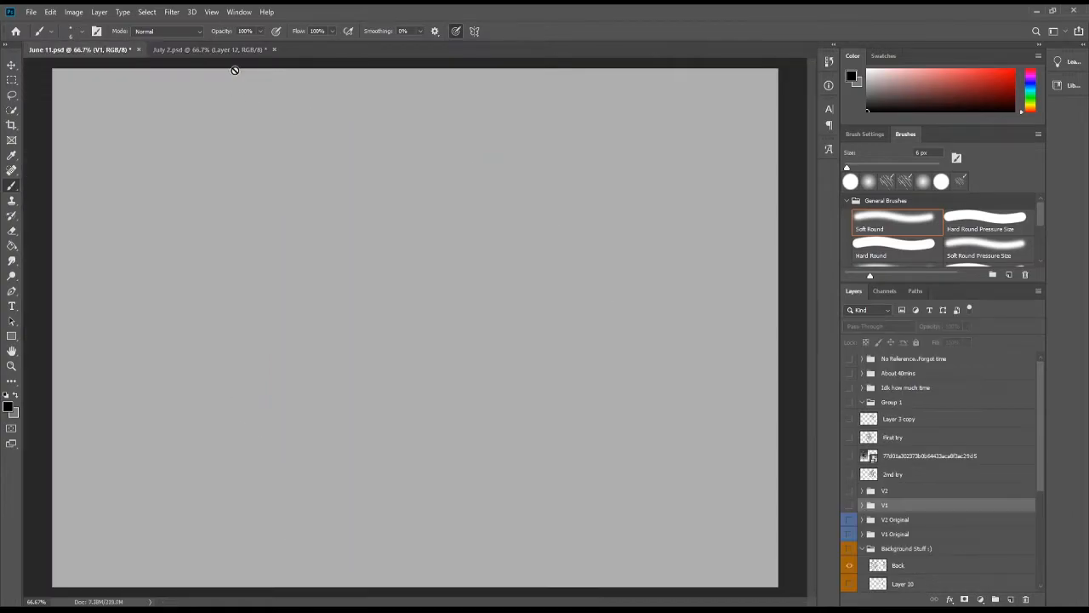
pyautogui.click(850, 506)
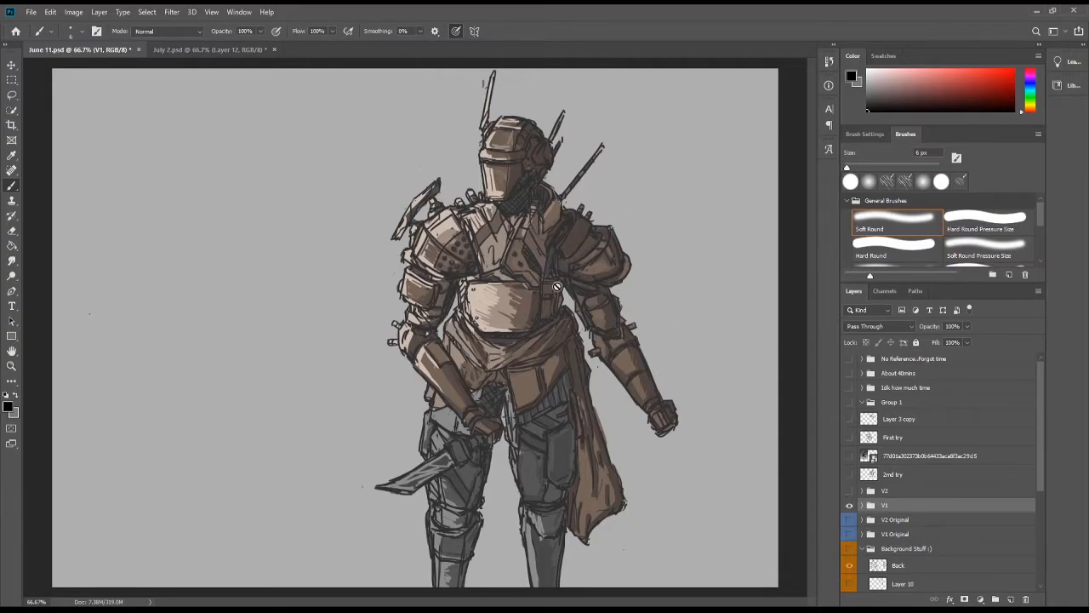
pyautogui.click(849, 505)
pyautogui.click(849, 491)
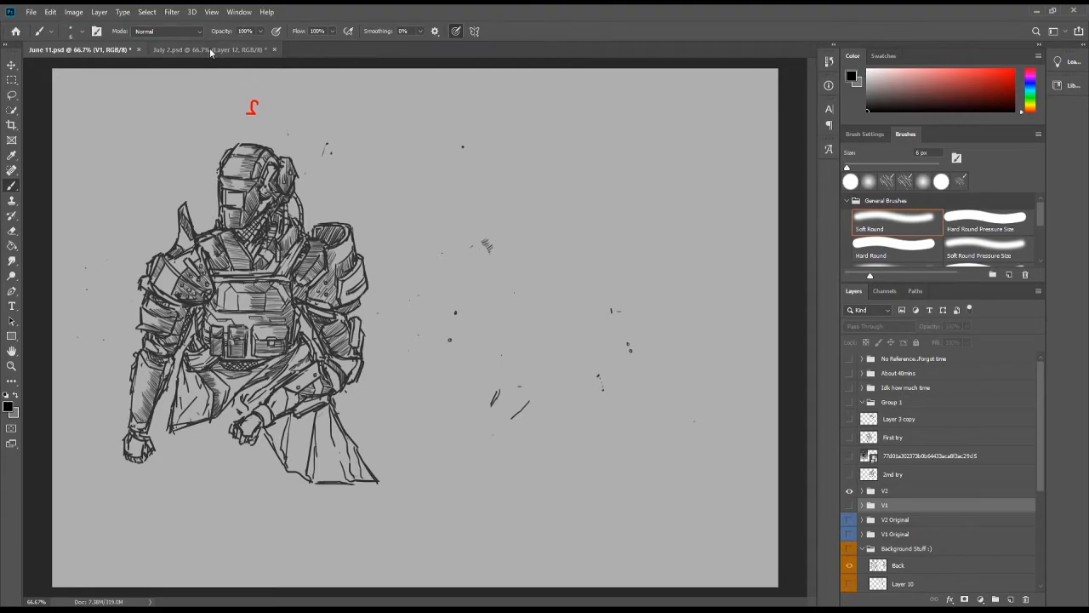
pyautogui.click(849, 492)
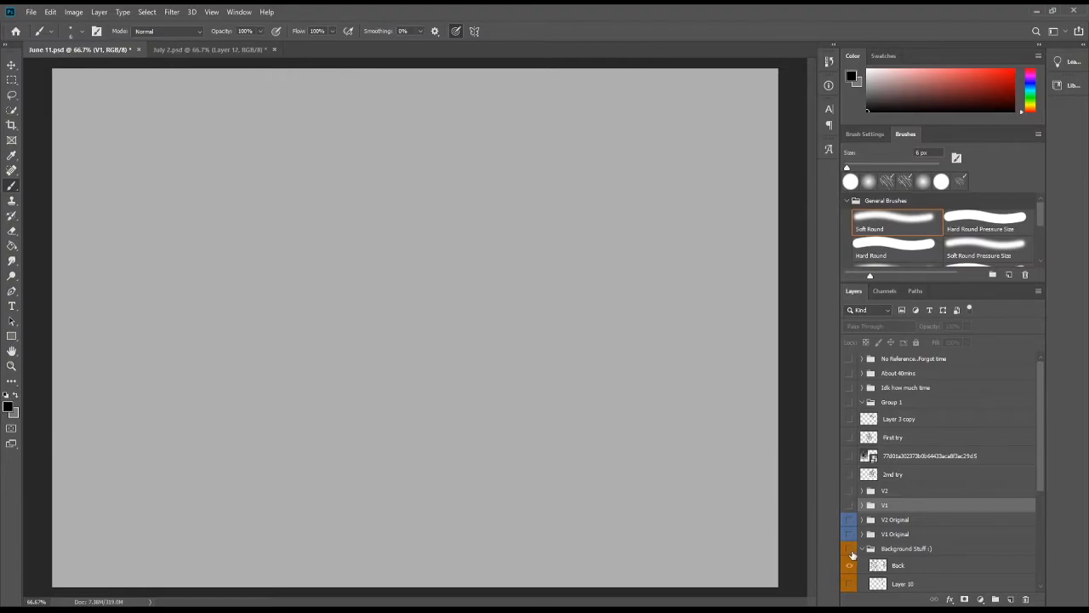
# Show the Background Stuff group and briefly toggle the V1 Original and V2 Original groups on and off.
pyautogui.click(849, 550)
pyautogui.click(849, 536)
pyautogui.click(849, 536)
pyautogui.click(849, 523)
pyautogui.click(849, 522)
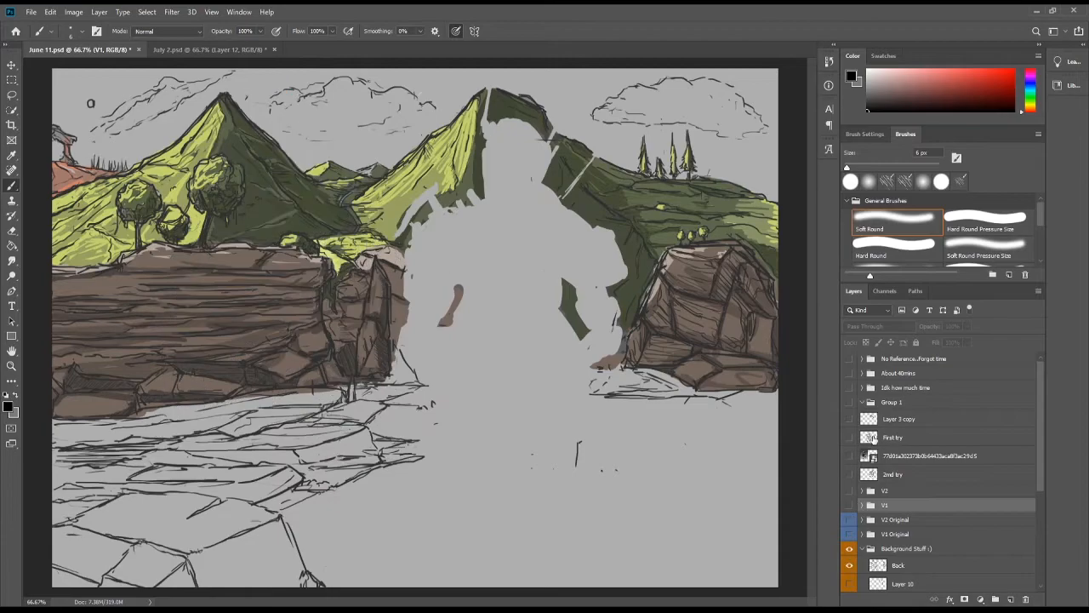
# Preview the V2, V2 Original and V1 Original groups over the background one at a time, hiding each again.
pyautogui.click(850, 492)
pyautogui.click(849, 492)
pyautogui.click(850, 522)
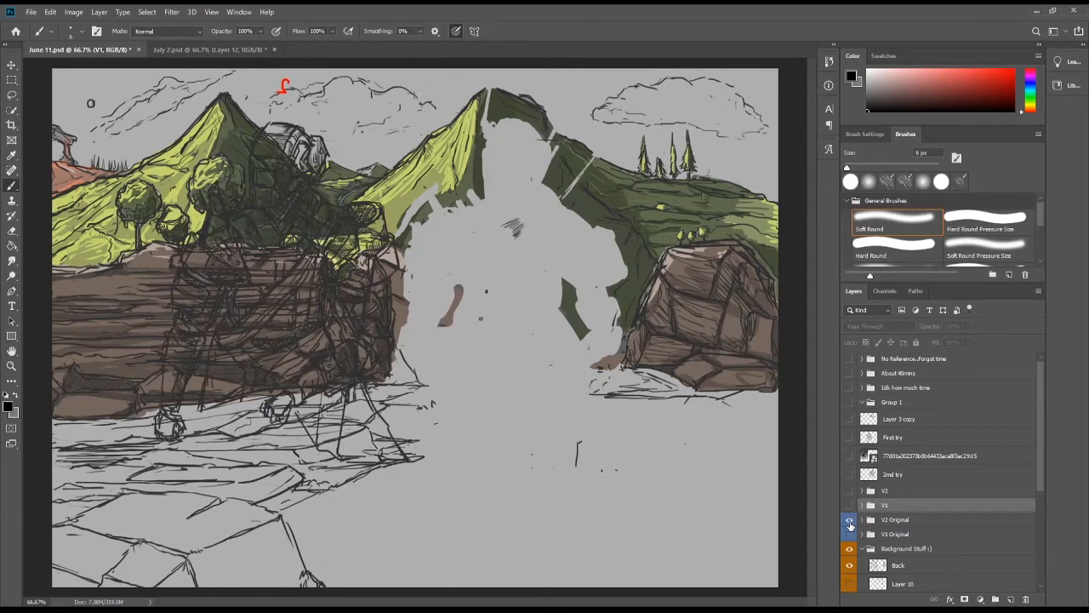
pyautogui.click(849, 523)
pyautogui.click(849, 533)
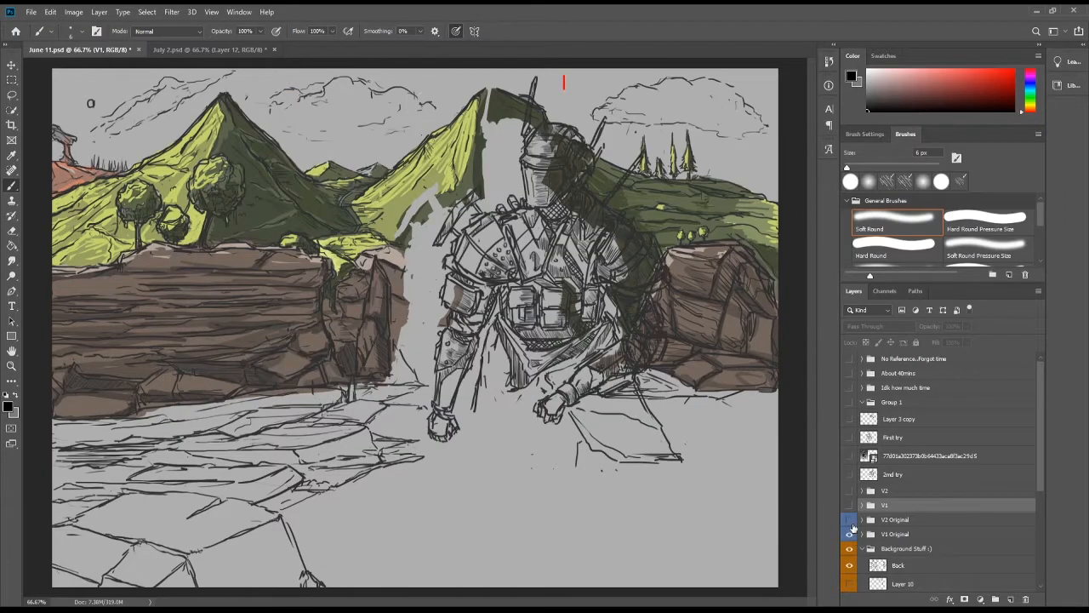
pyautogui.click(850, 534)
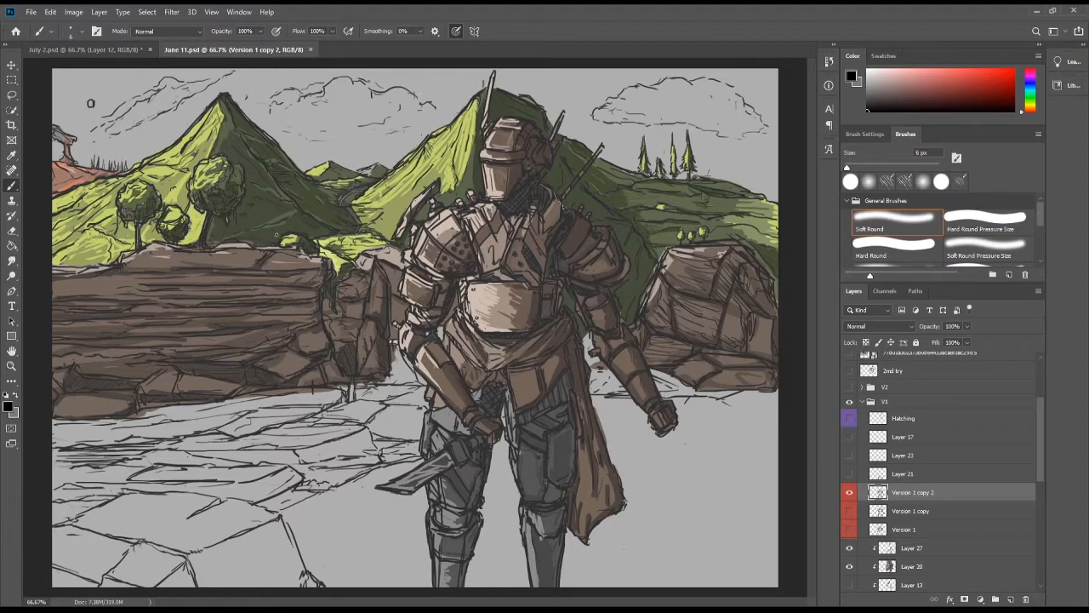
# Compare the background colouring by hiding and restoring Layer 28 and Layer 19, and briefly toggling Layer 14 in the Background Stuff group.
pyautogui.scroll(-4, 868, 543)
pyautogui.scroll(-1, 868, 543)
pyautogui.click(849, 508)
pyautogui.click(850, 527)
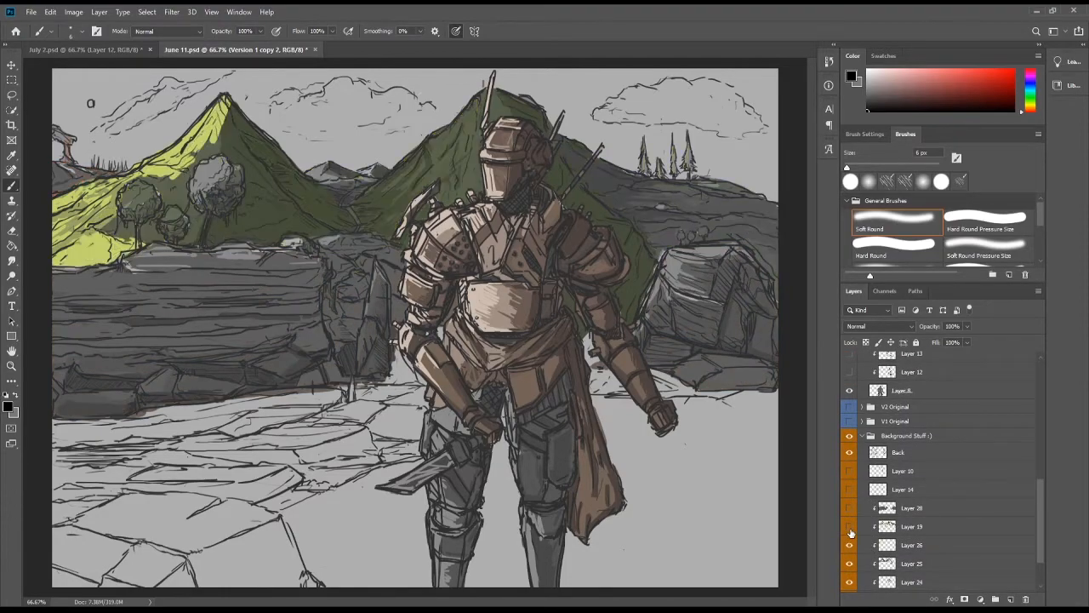
pyautogui.click(849, 527)
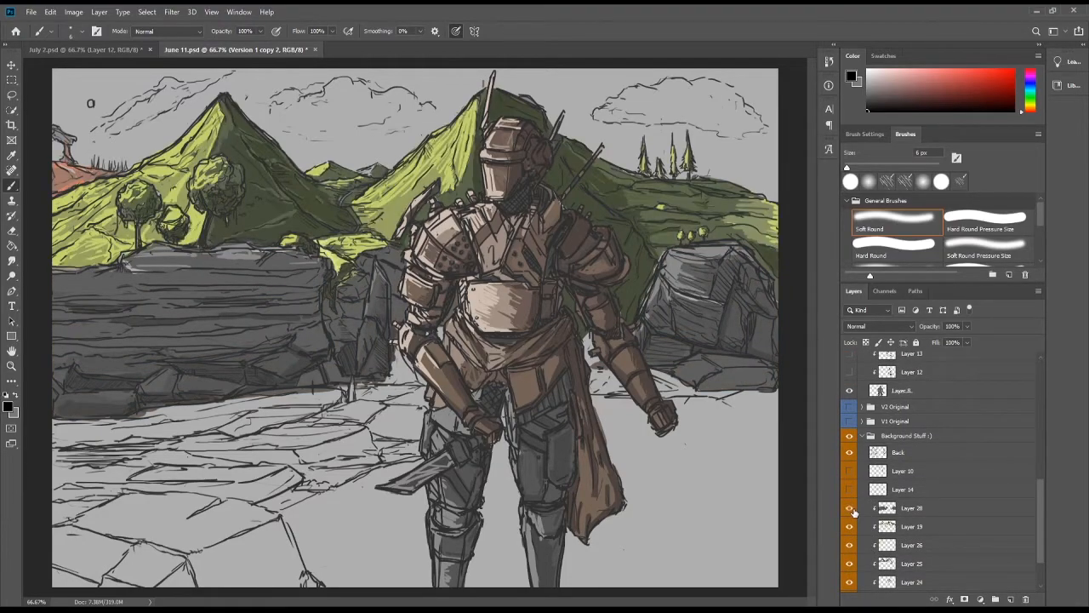
pyautogui.click(850, 508)
pyautogui.click(849, 489)
pyautogui.click(849, 489)
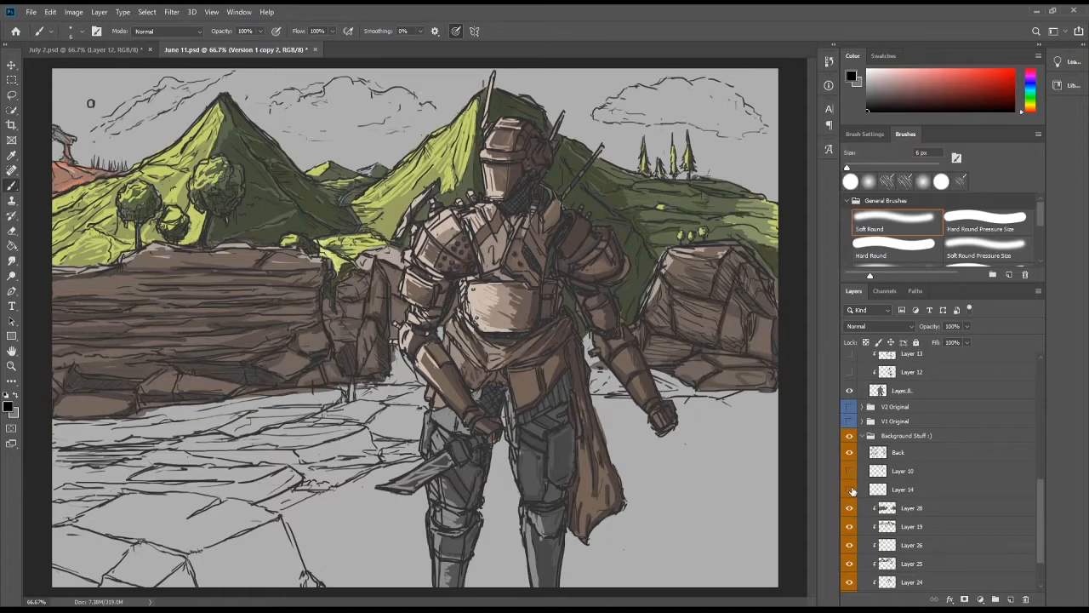